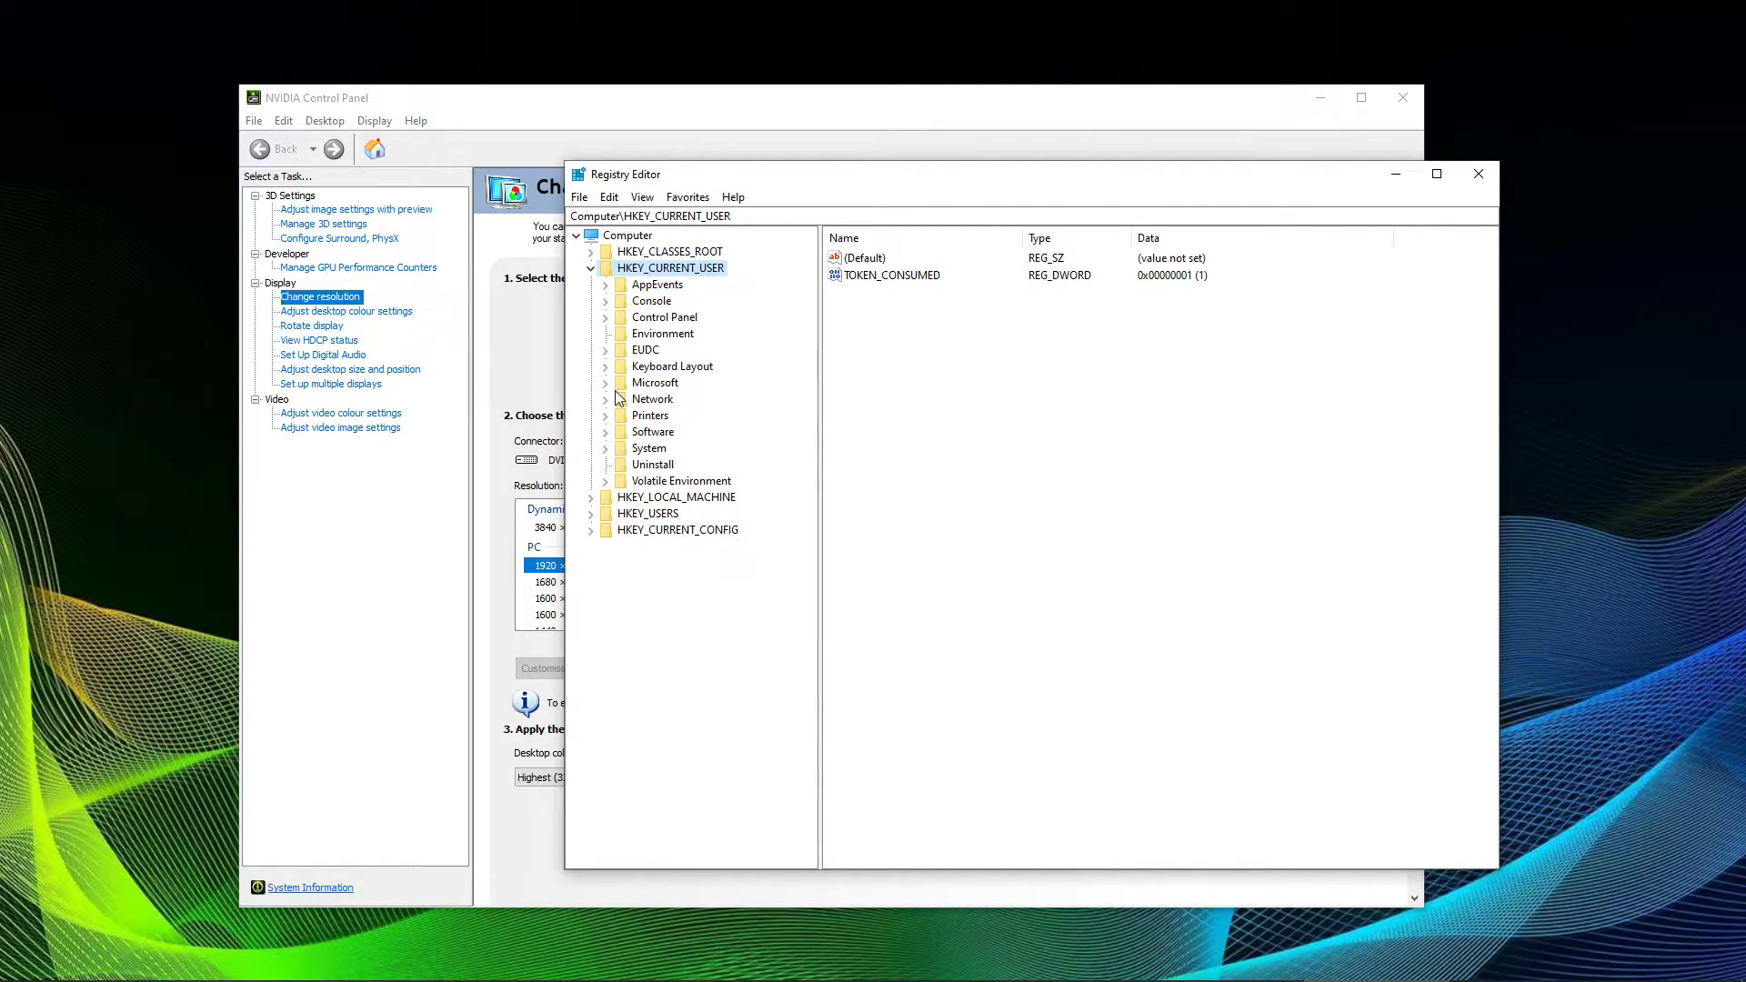
Step: Navigate to HKEY_CURRENT_USER\Software\NVIDIA Corporation\NVControlPanel2\Client and focus its values list
{"action": "left_click", "coordinate": [607, 432]}
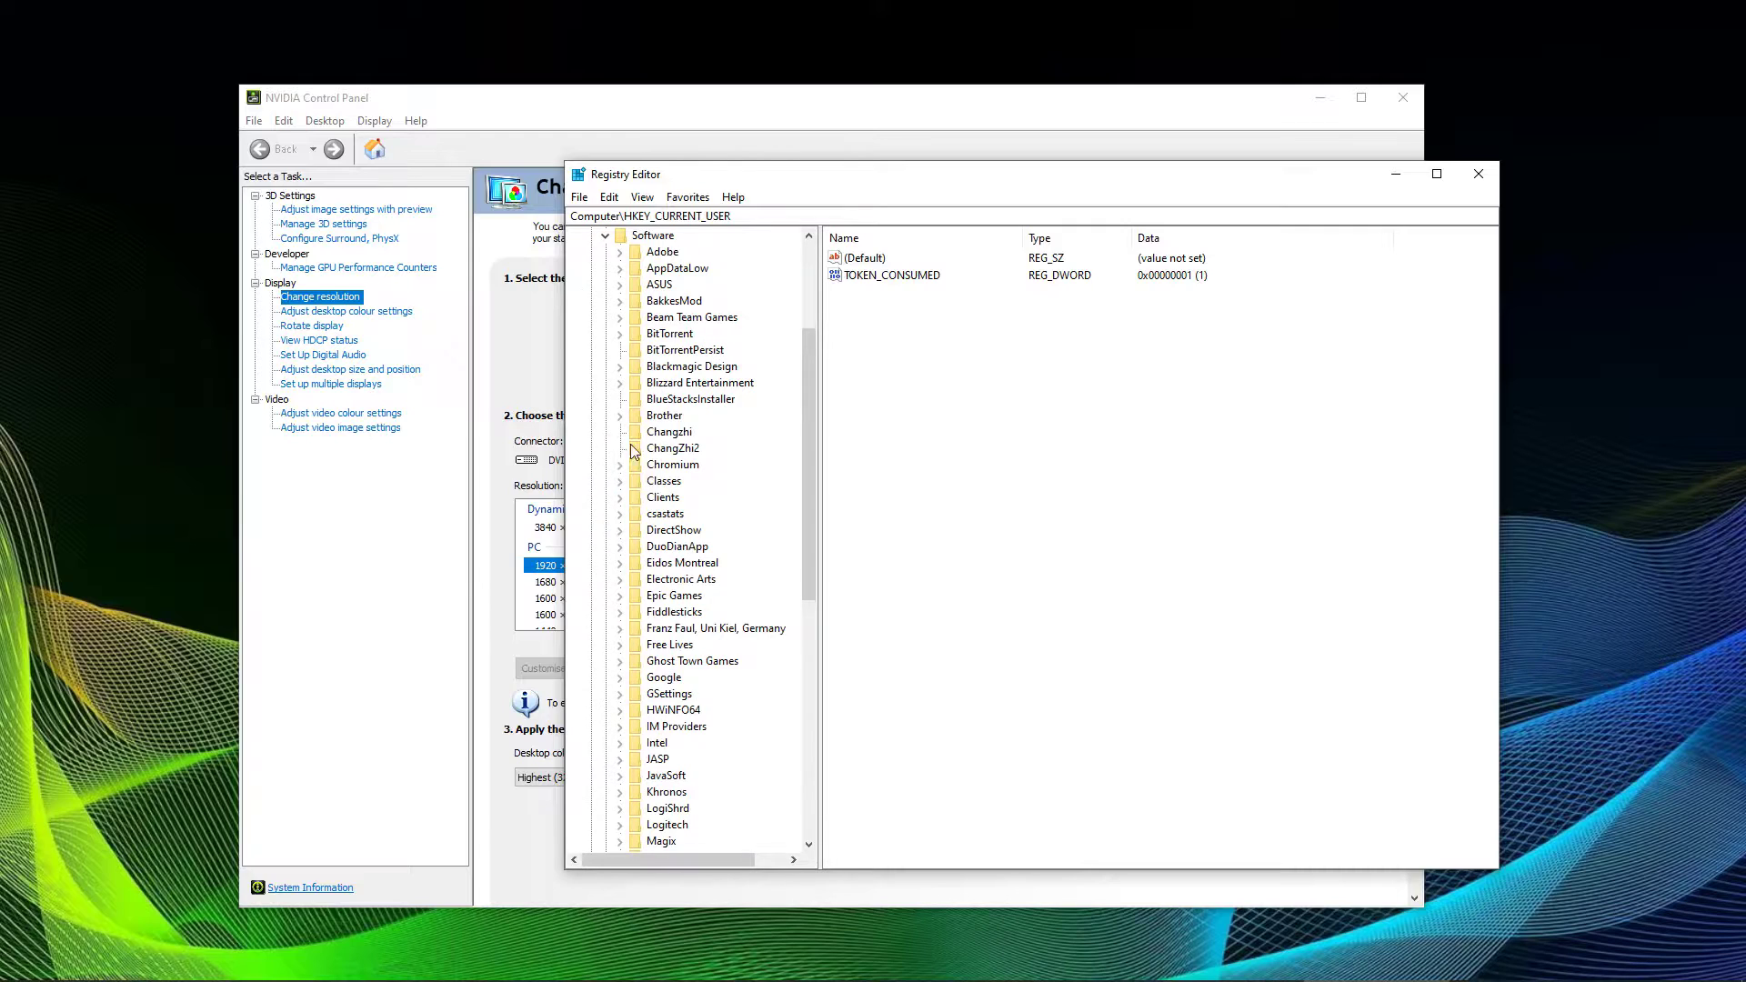
{"action": "scroll", "coordinate": [636, 528], "scroll_direction": "down", "scroll_amount": 3}
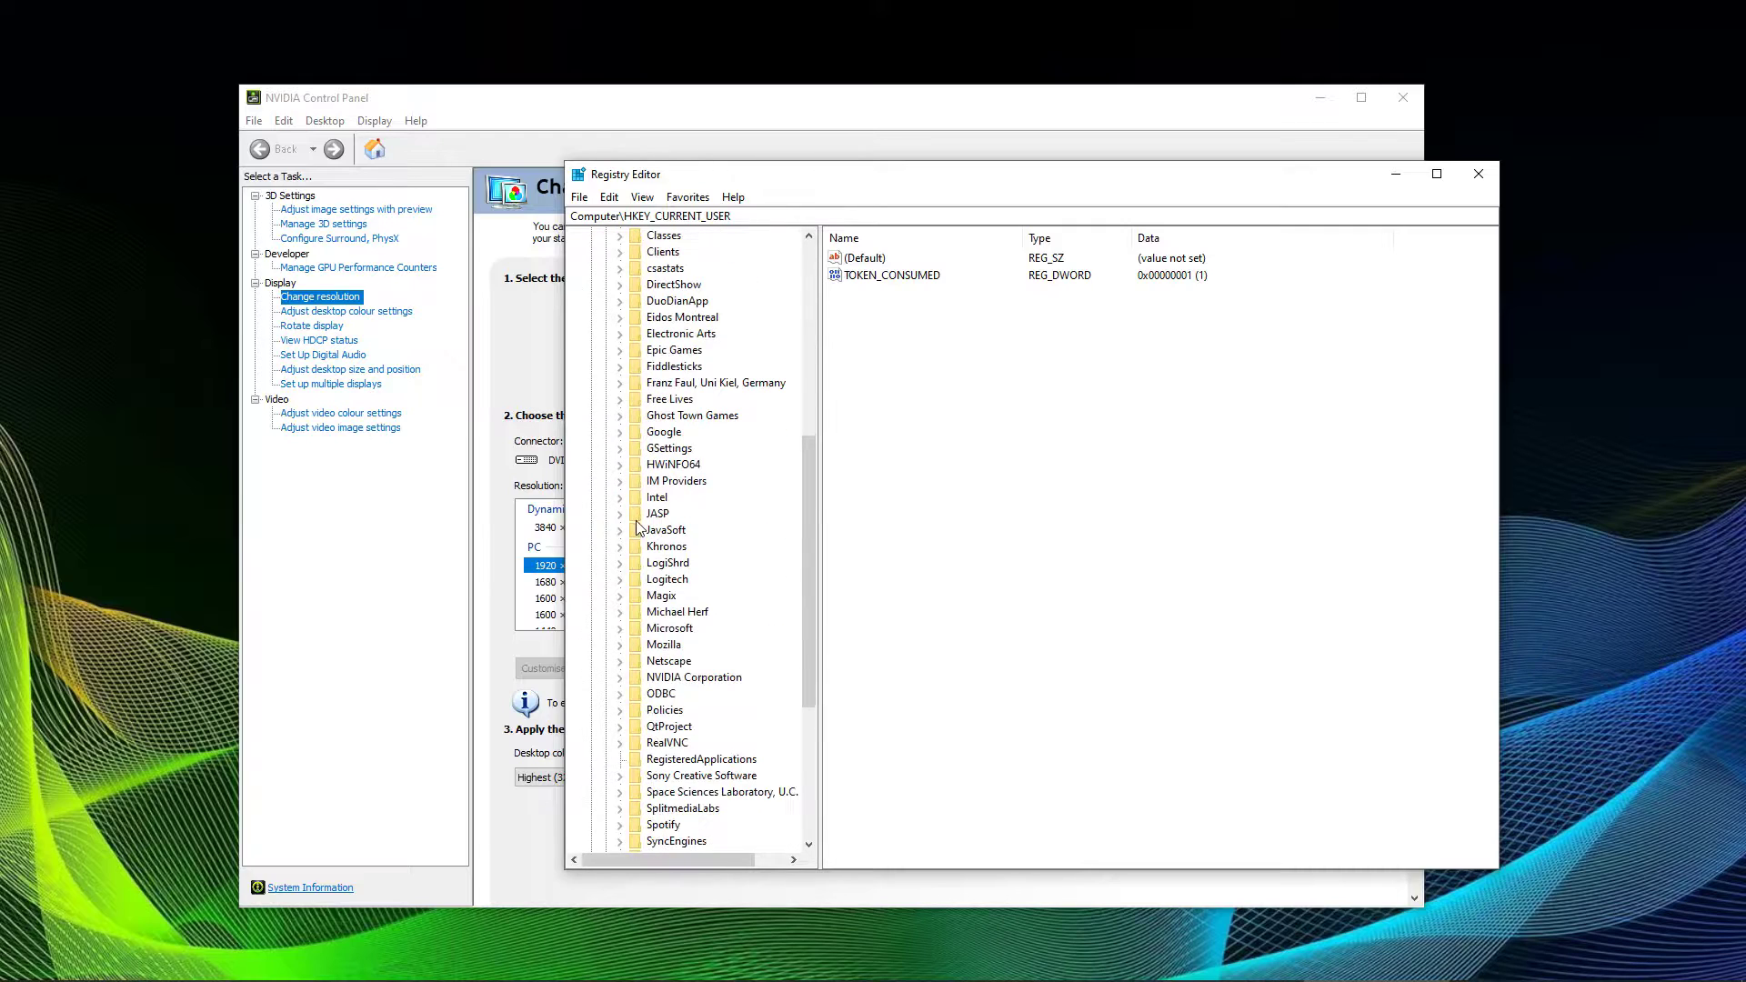
{"action": "left_click", "coordinate": [620, 677]}
{"action": "scroll", "coordinate": [626, 681], "scroll_direction": "down", "scroll_amount": 3}
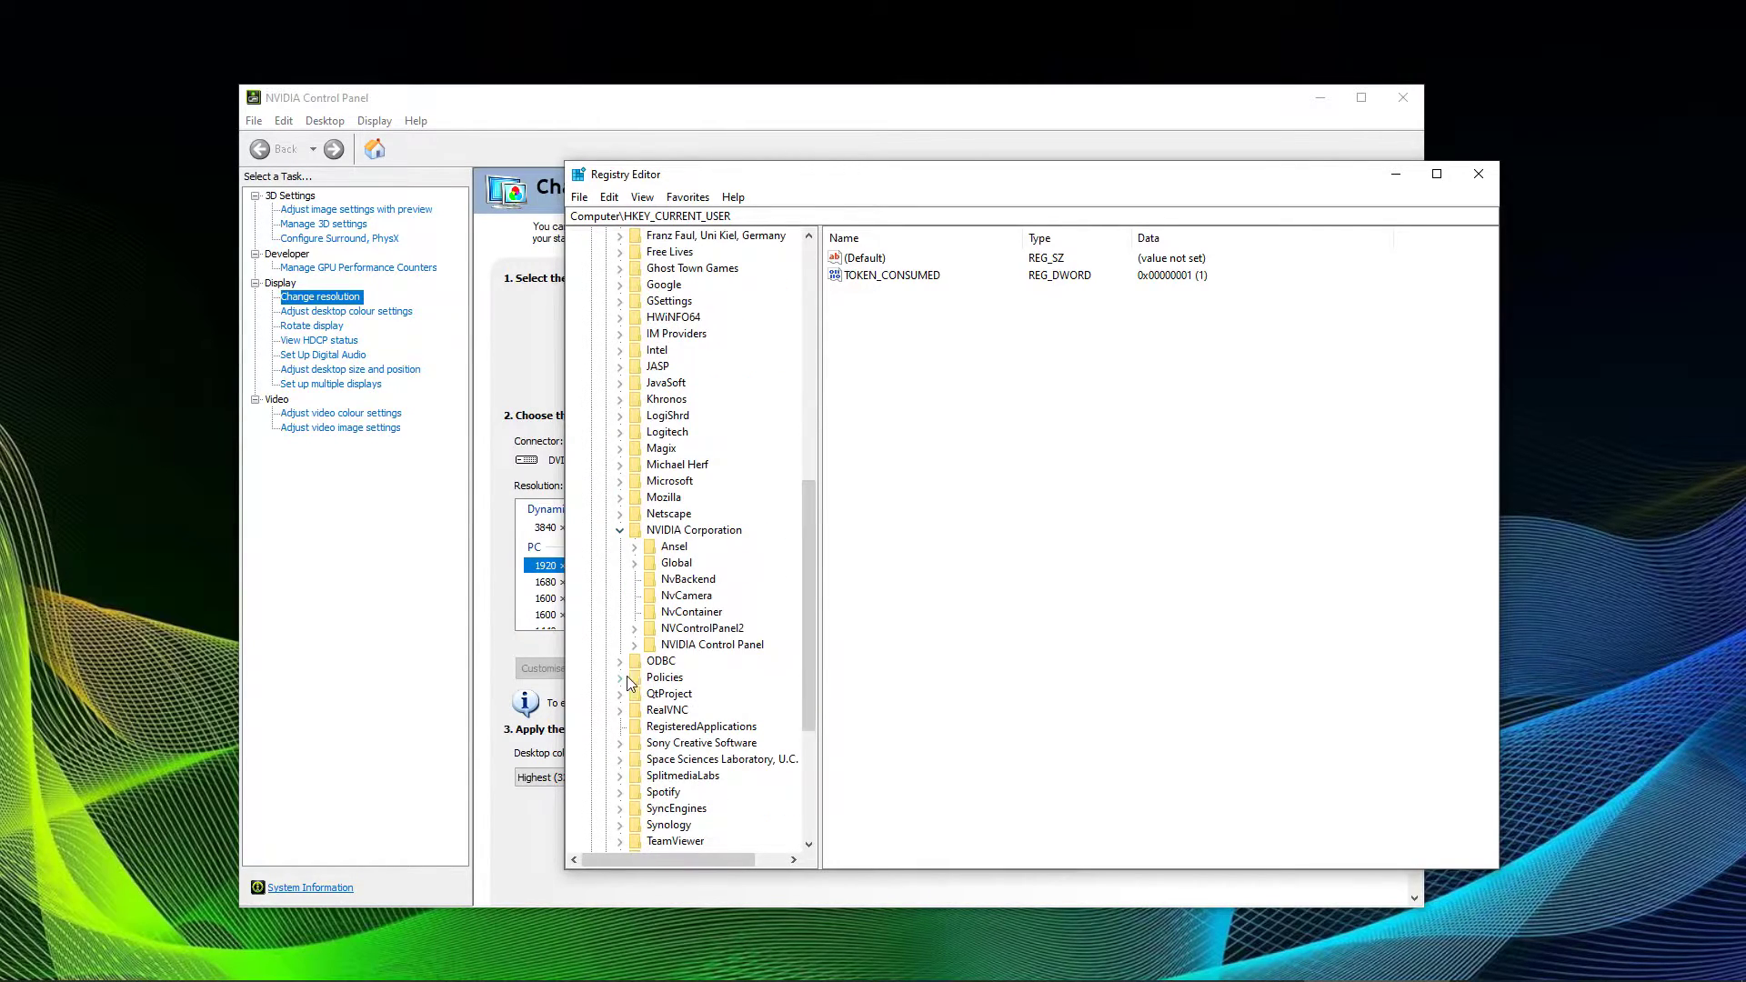
{"action": "left_click", "coordinate": [705, 631]}
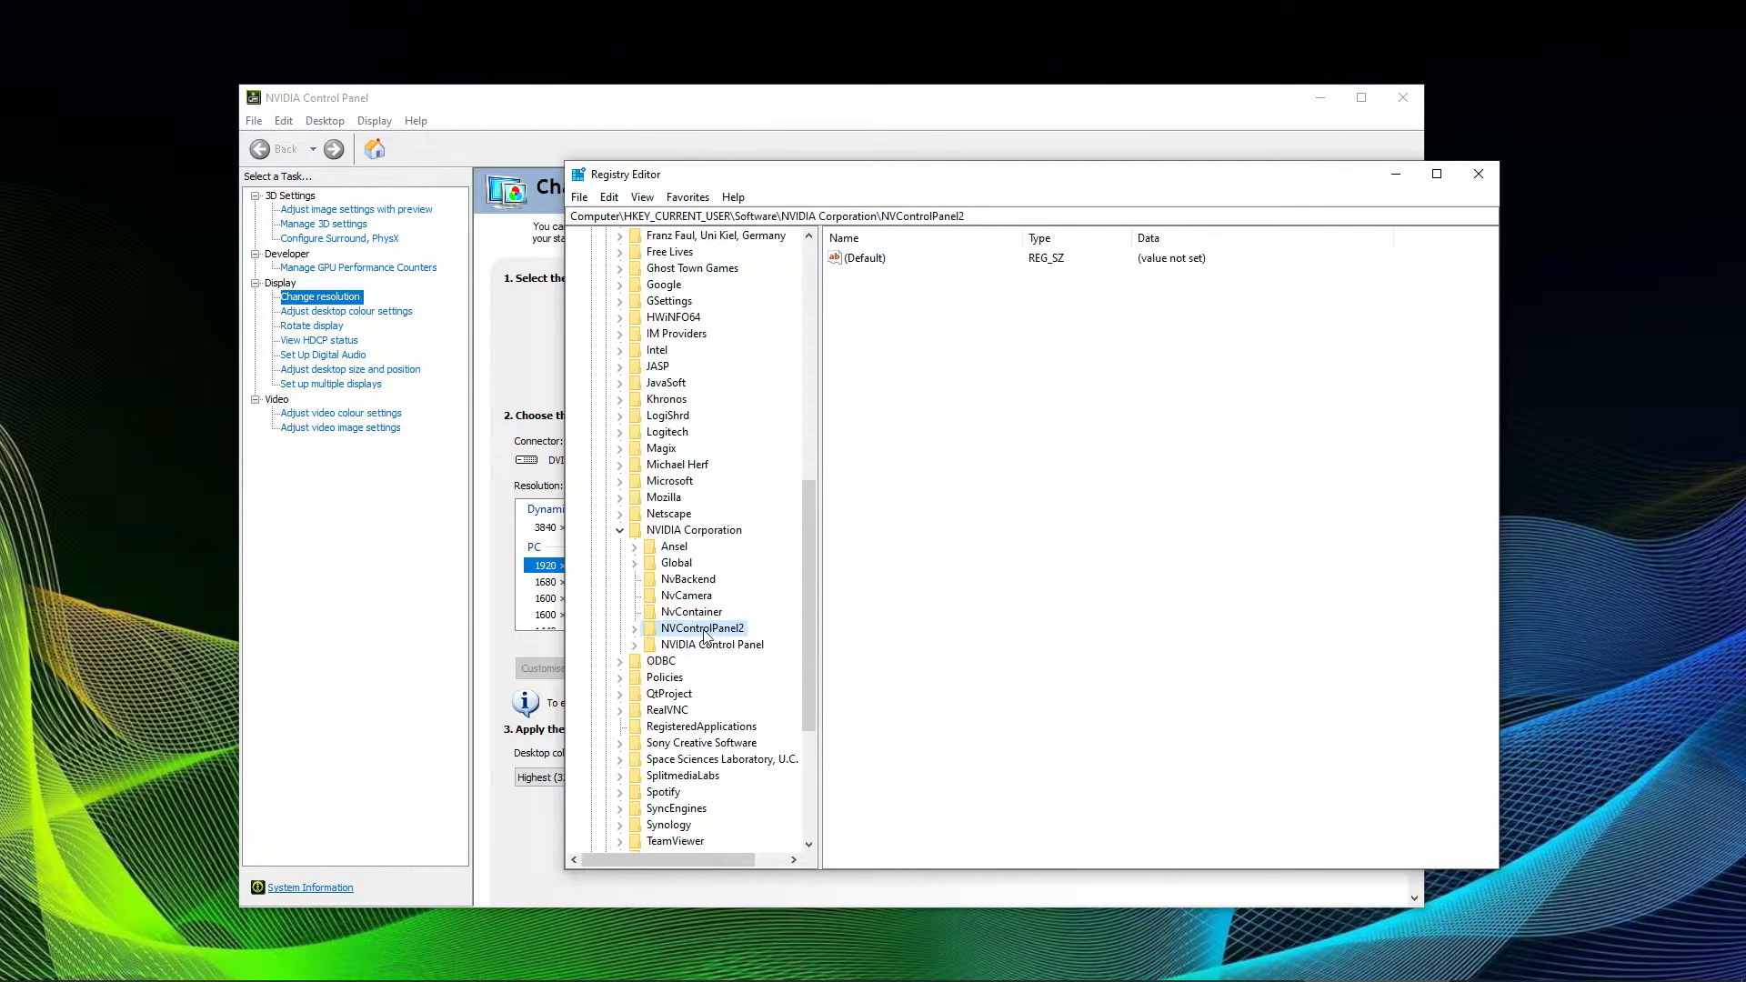
{"action": "left_click", "coordinate": [635, 629]}
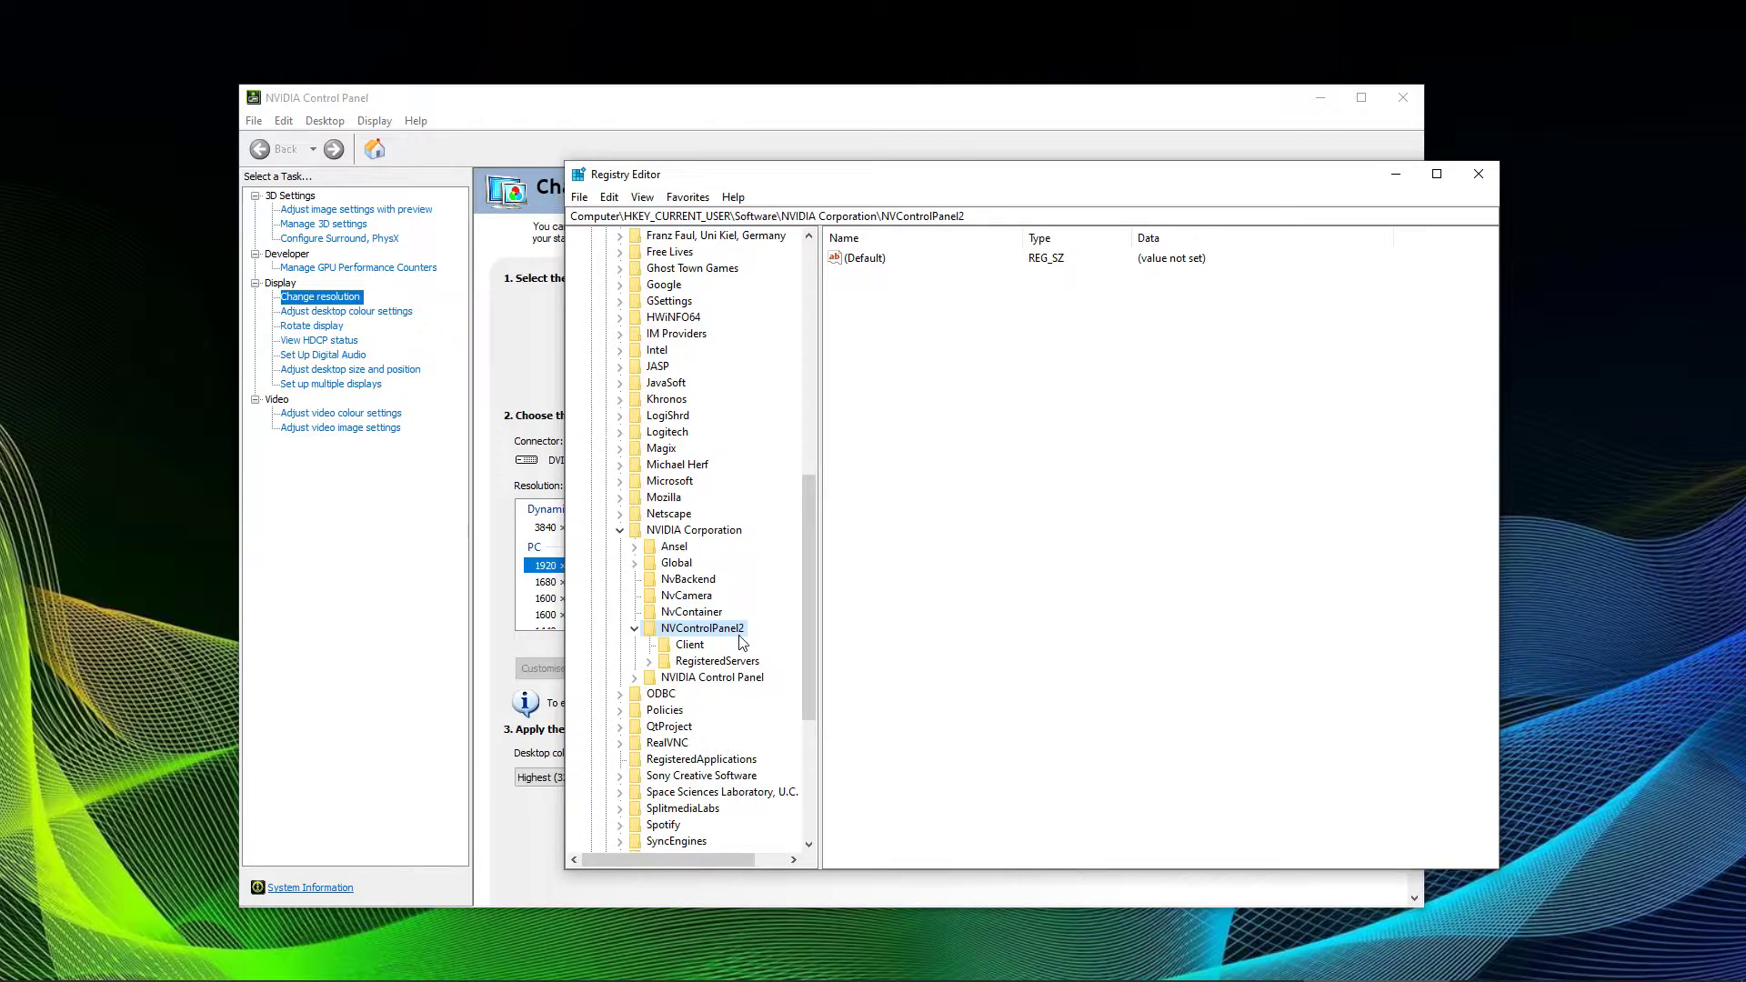
{"action": "left_click", "coordinate": [689, 647]}
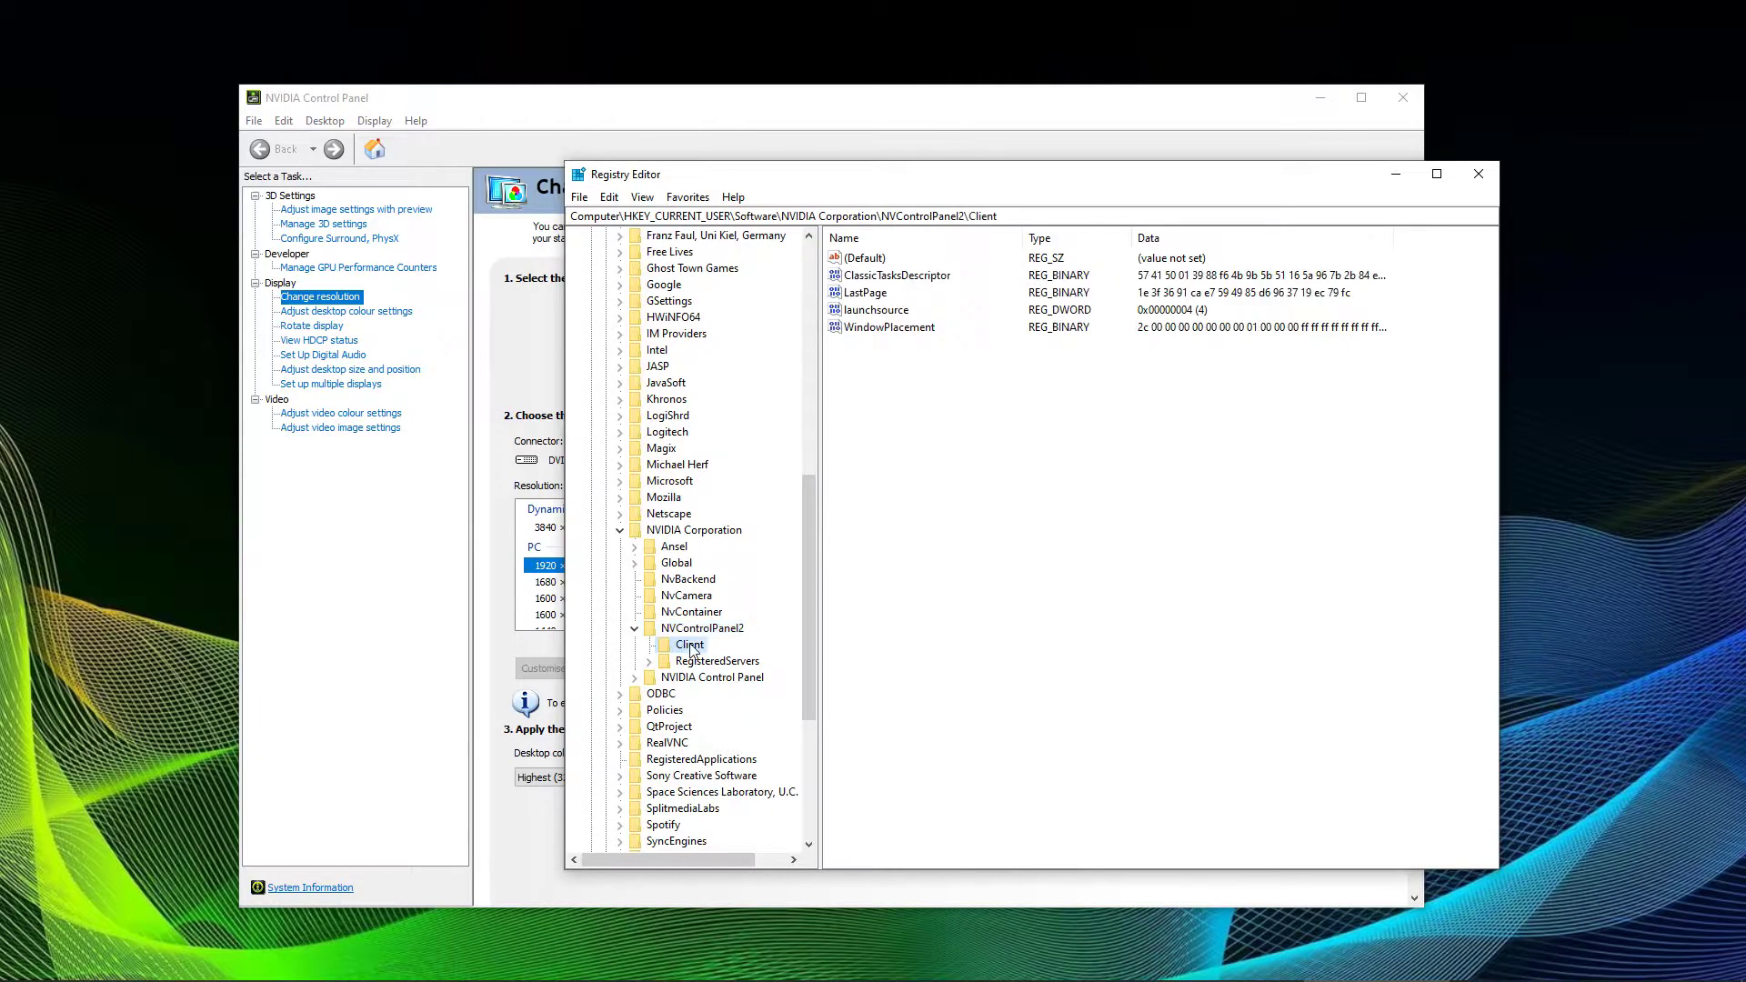
{"action": "left_click", "coordinate": [1007, 439]}
Step: Create a DWORD (32-bit) value named UserDefinedLocale in Client and open it for editing
{"action": "right_click", "coordinate": [959, 419]}
{"action": "mouse_move", "coordinate": [1000, 428]}
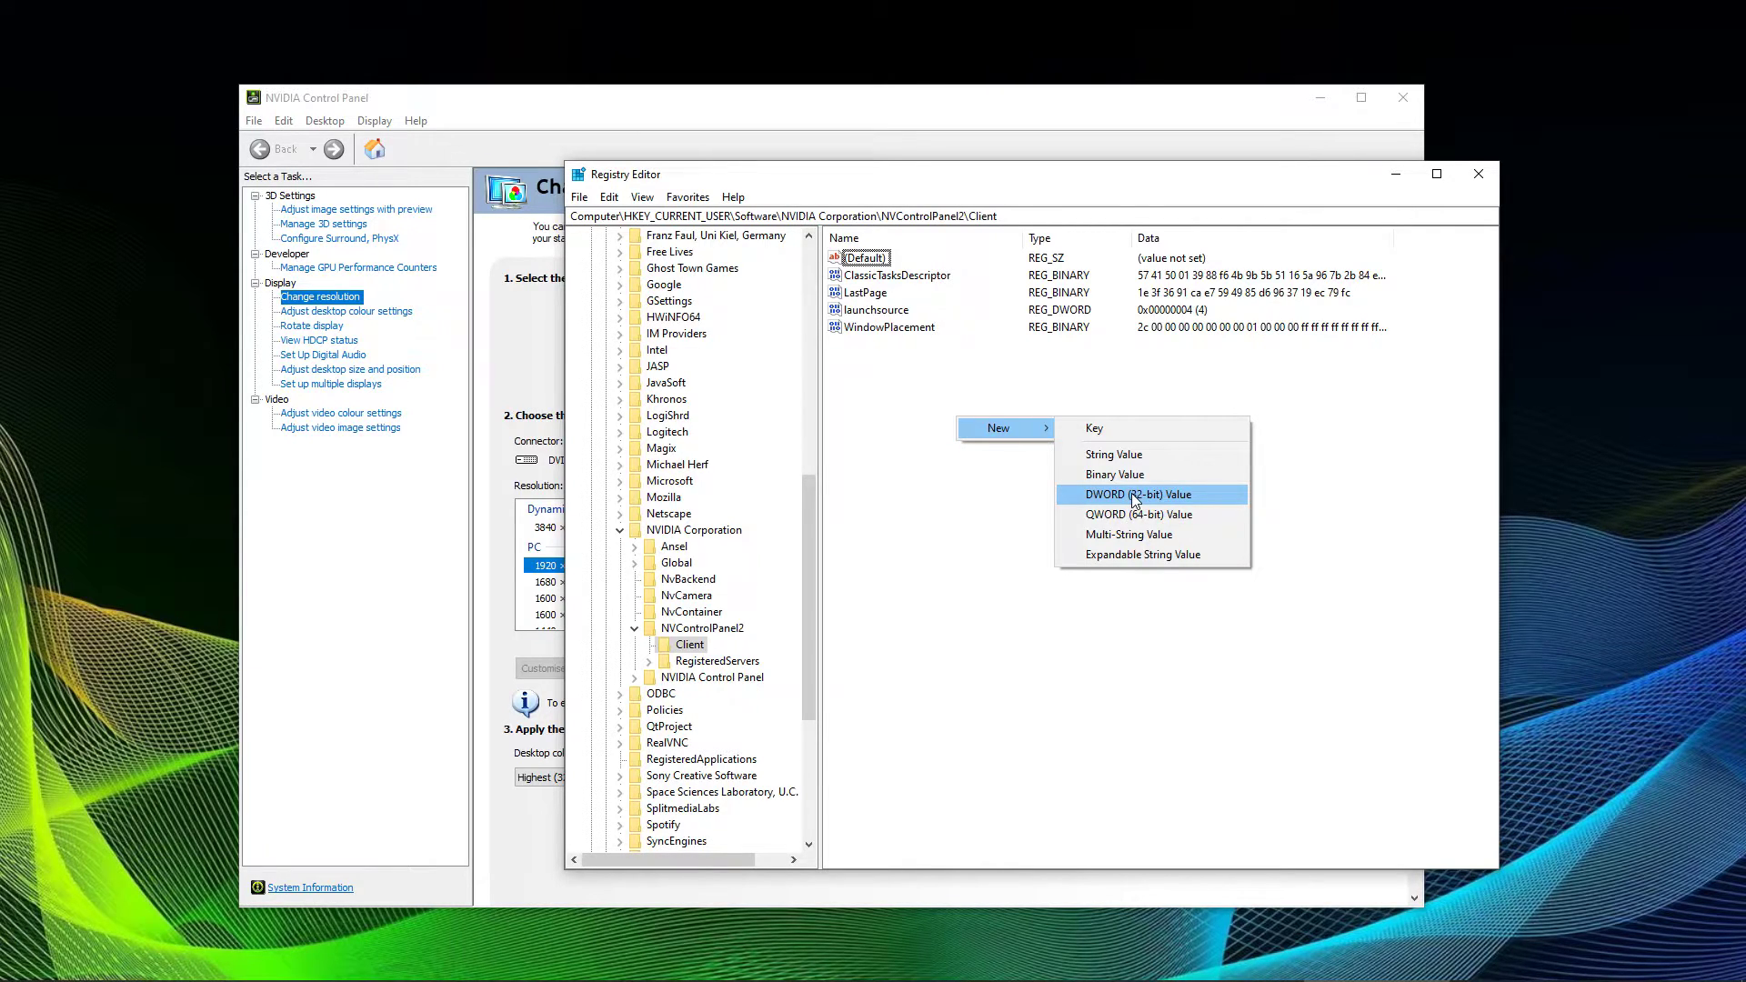
{"action": "left_click", "coordinate": [1130, 493]}
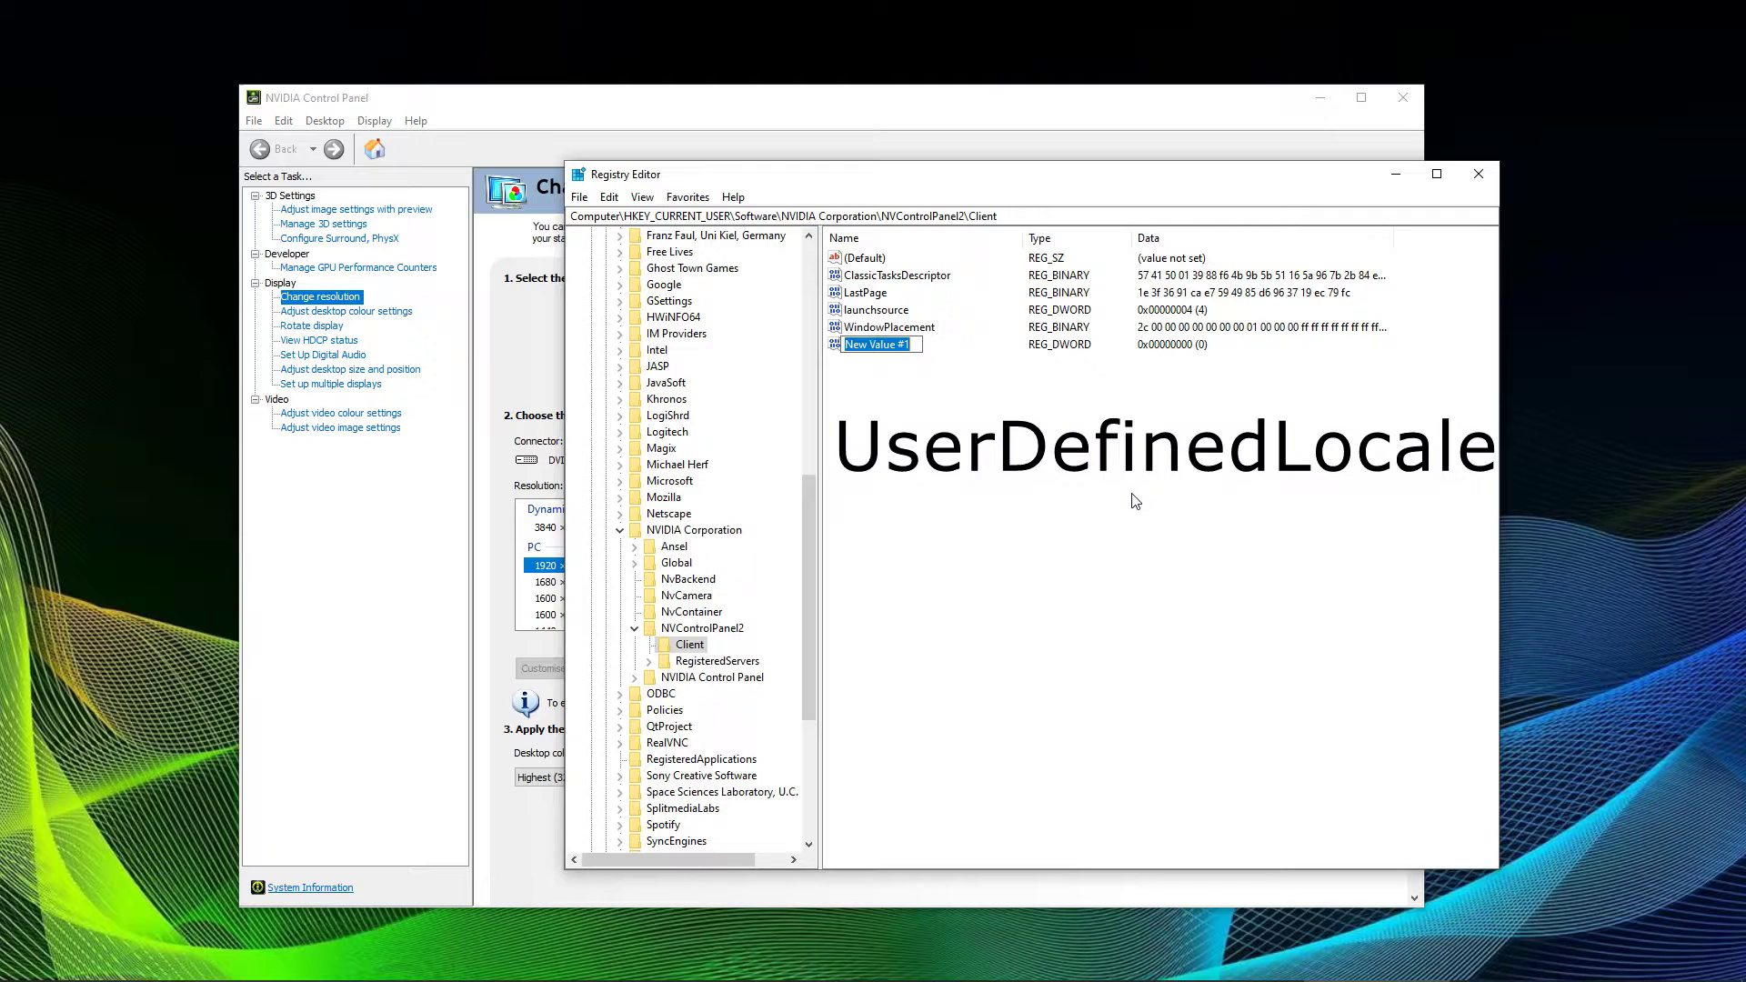
{"action": "type", "text": "User"}
{"action": "type", "text": "DefinedLocale"}
{"action": "key", "text": "Return"}
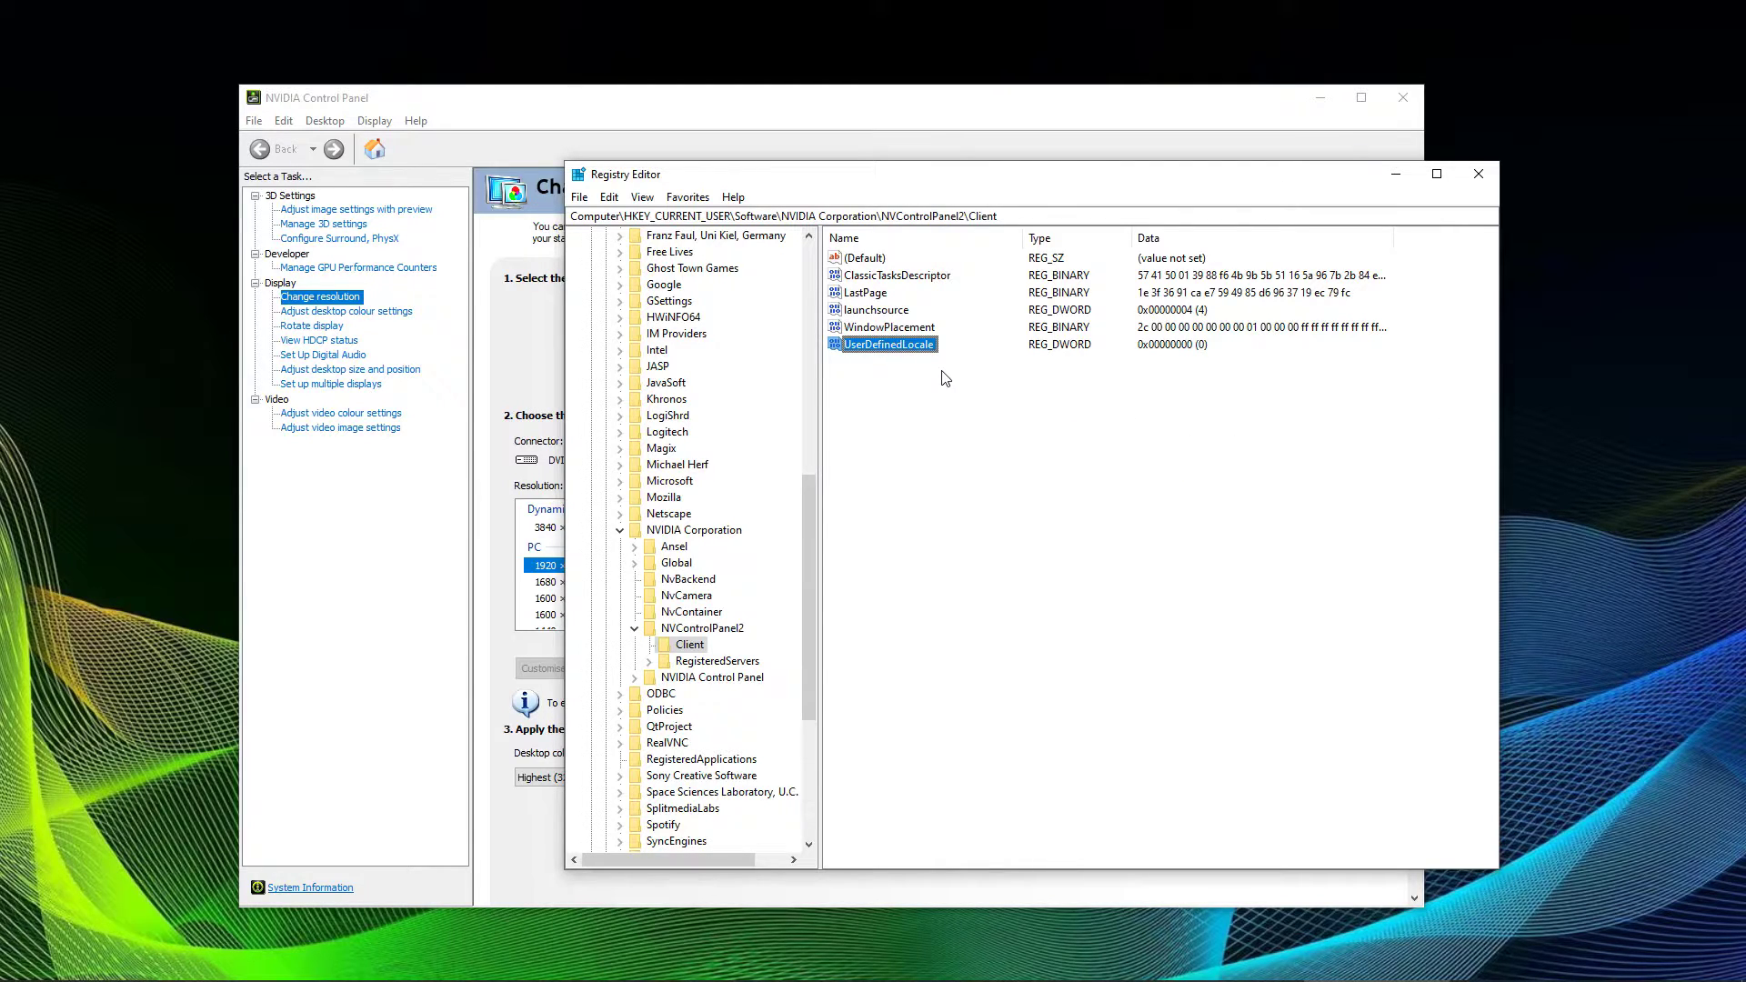
{"action": "double_click", "coordinate": [901, 350]}
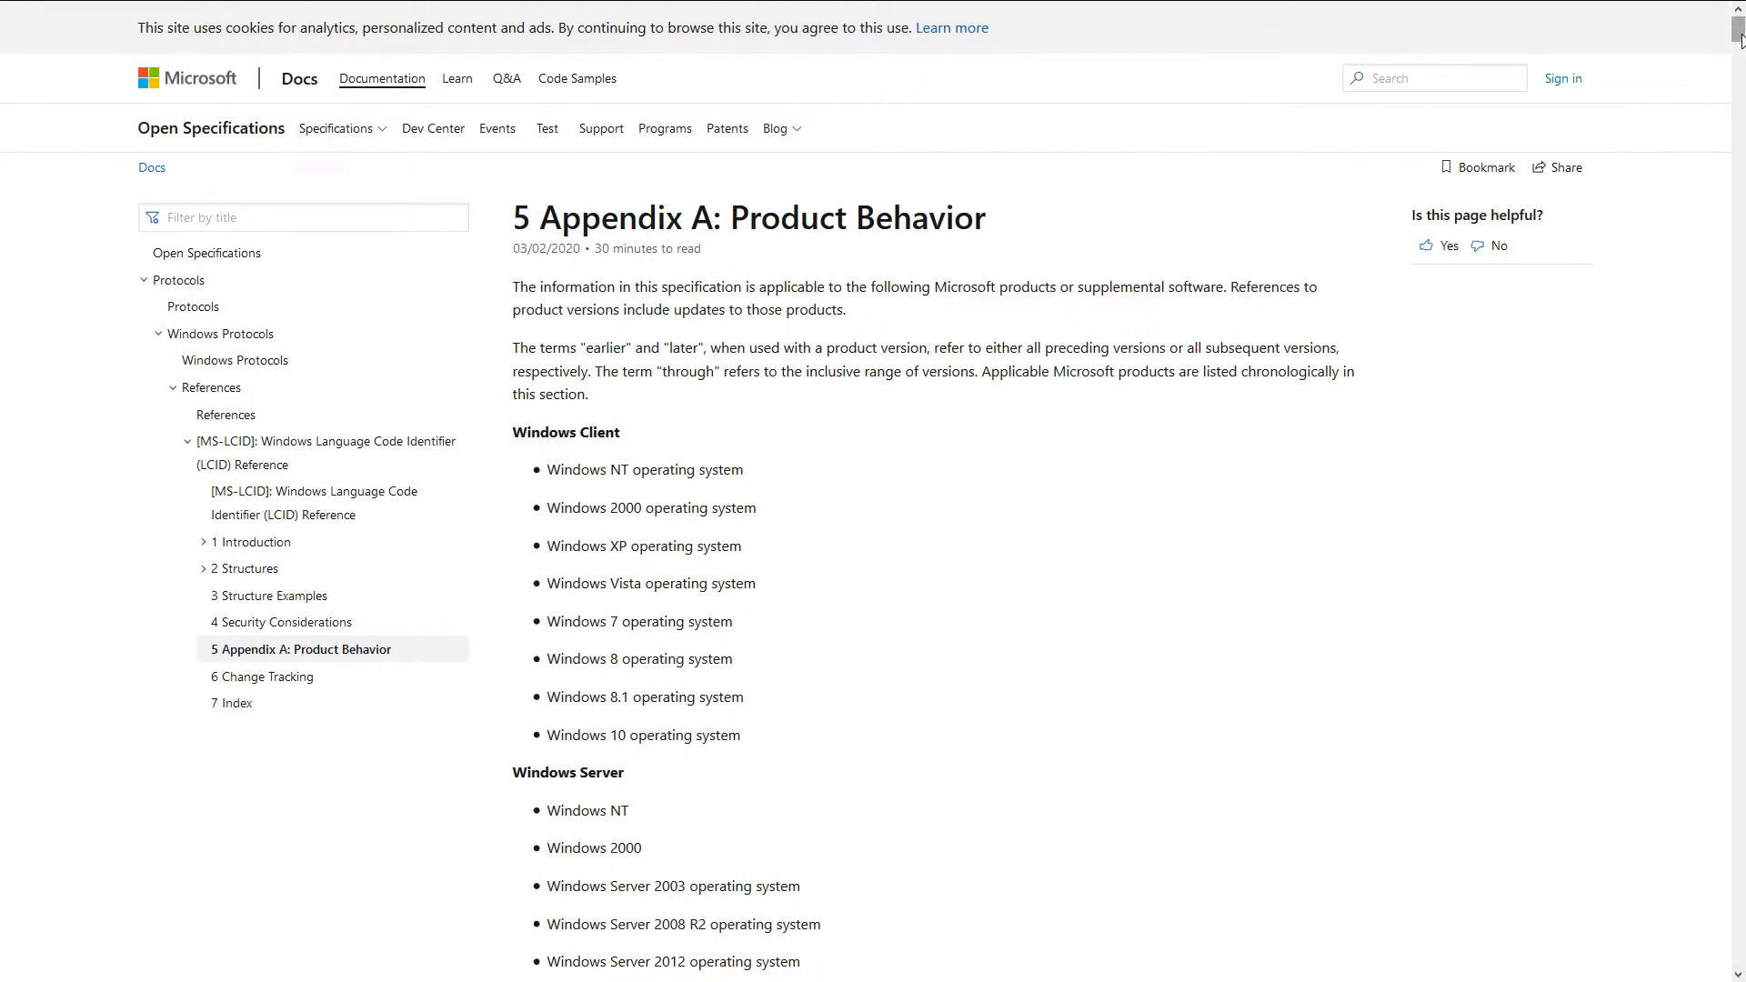
{"action": "left_click_drag", "start_coordinate": [1738, 31], "coordinate": [1733, 332]}
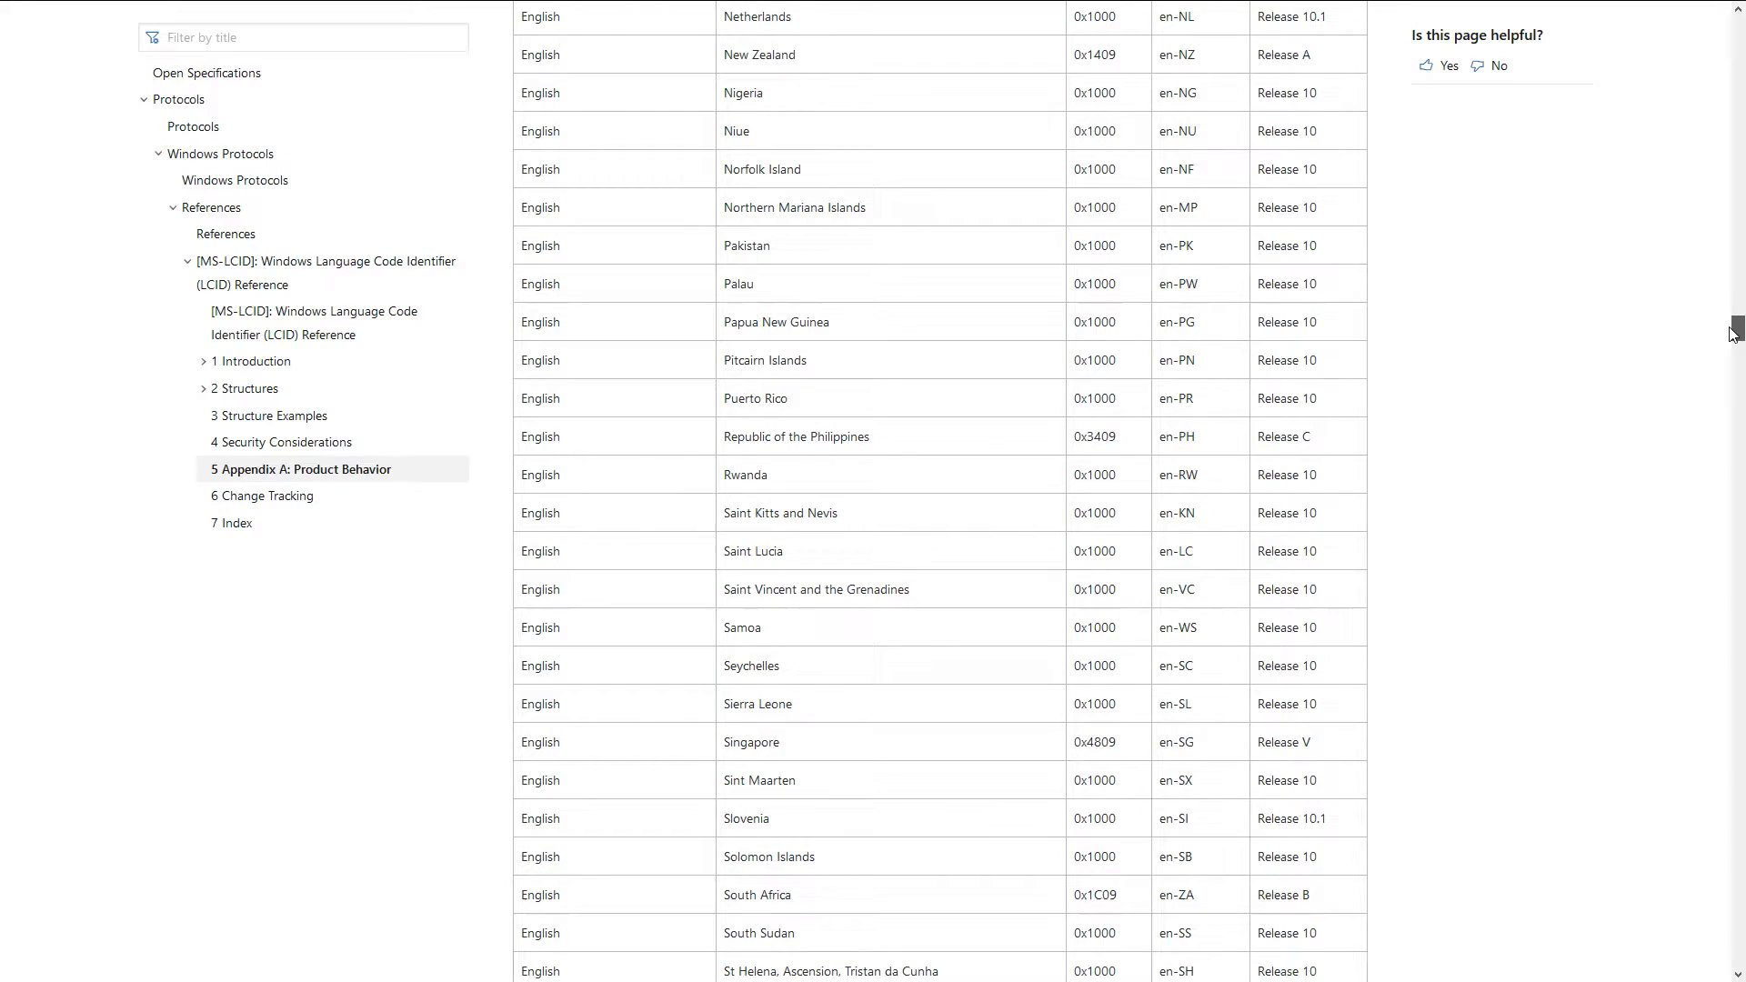
{"action": "left_click_drag", "start_coordinate": [1733, 332], "coordinate": [1736, 352]}
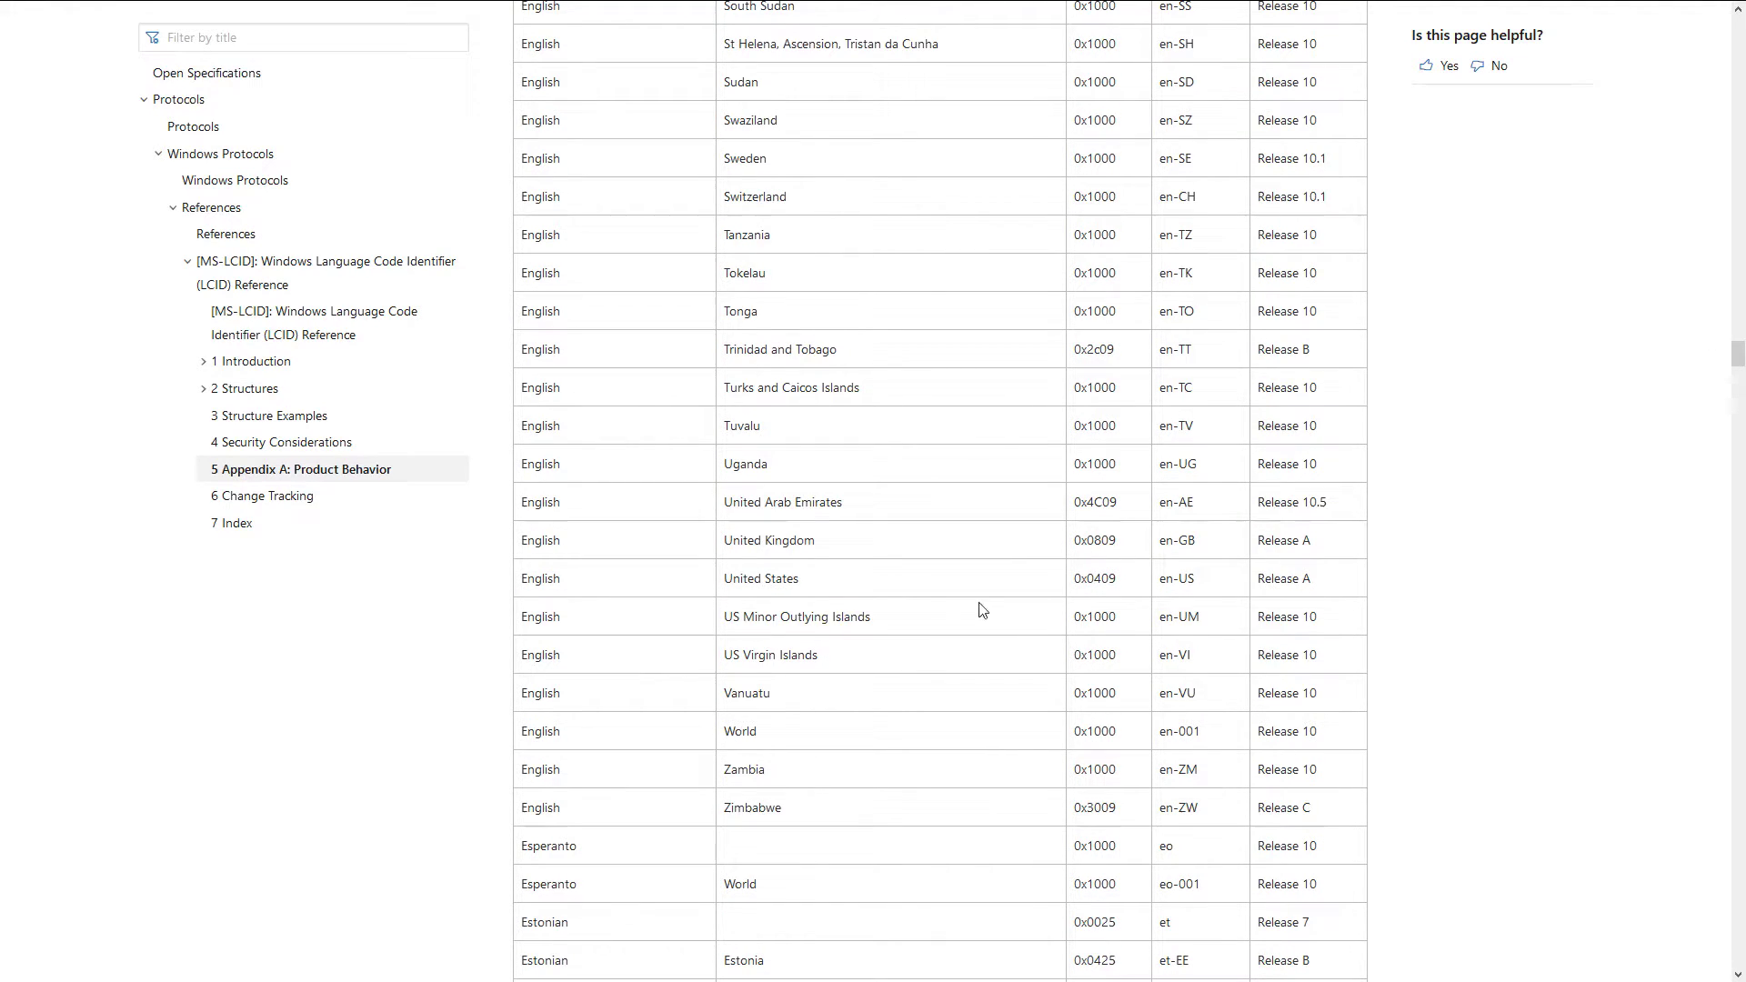
Step: Locate the English – United States row in the LCID table and highlight its code, 409
{"action": "left_click_drag", "start_coordinate": [523, 581], "coordinate": [832, 592]}
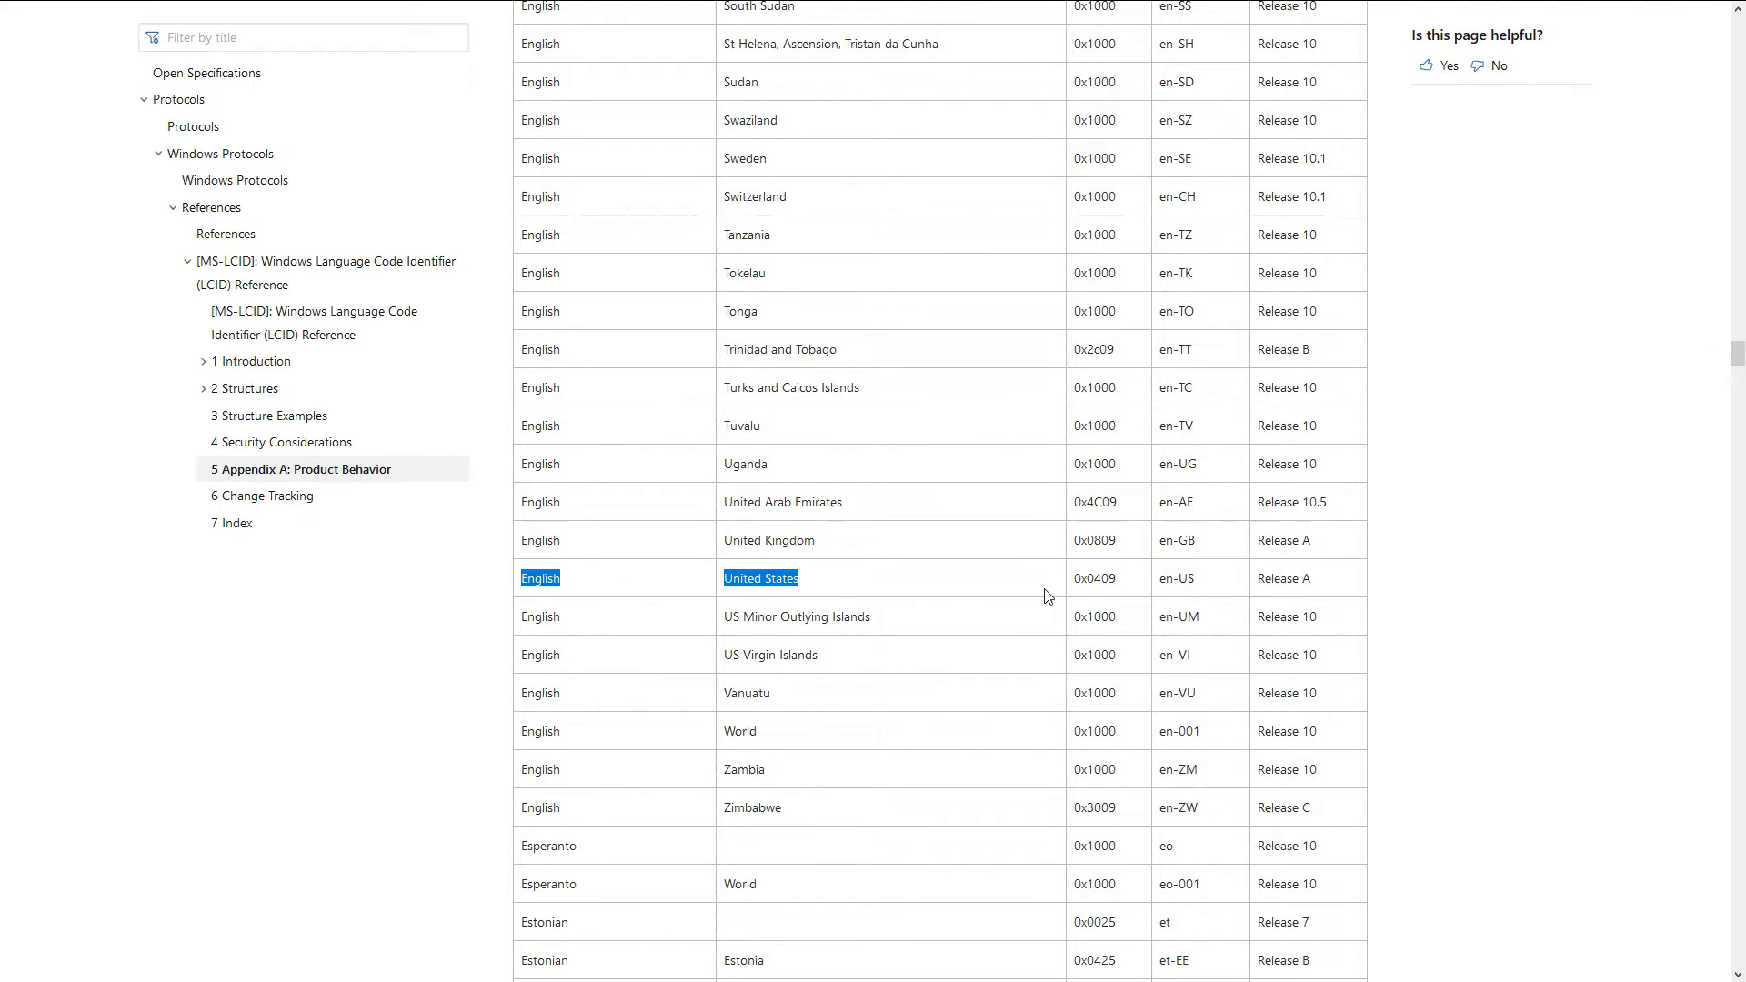
{"action": "left_click_drag", "start_coordinate": [1075, 579], "coordinate": [1125, 587]}
{"action": "left_click", "coordinate": [1119, 579]}
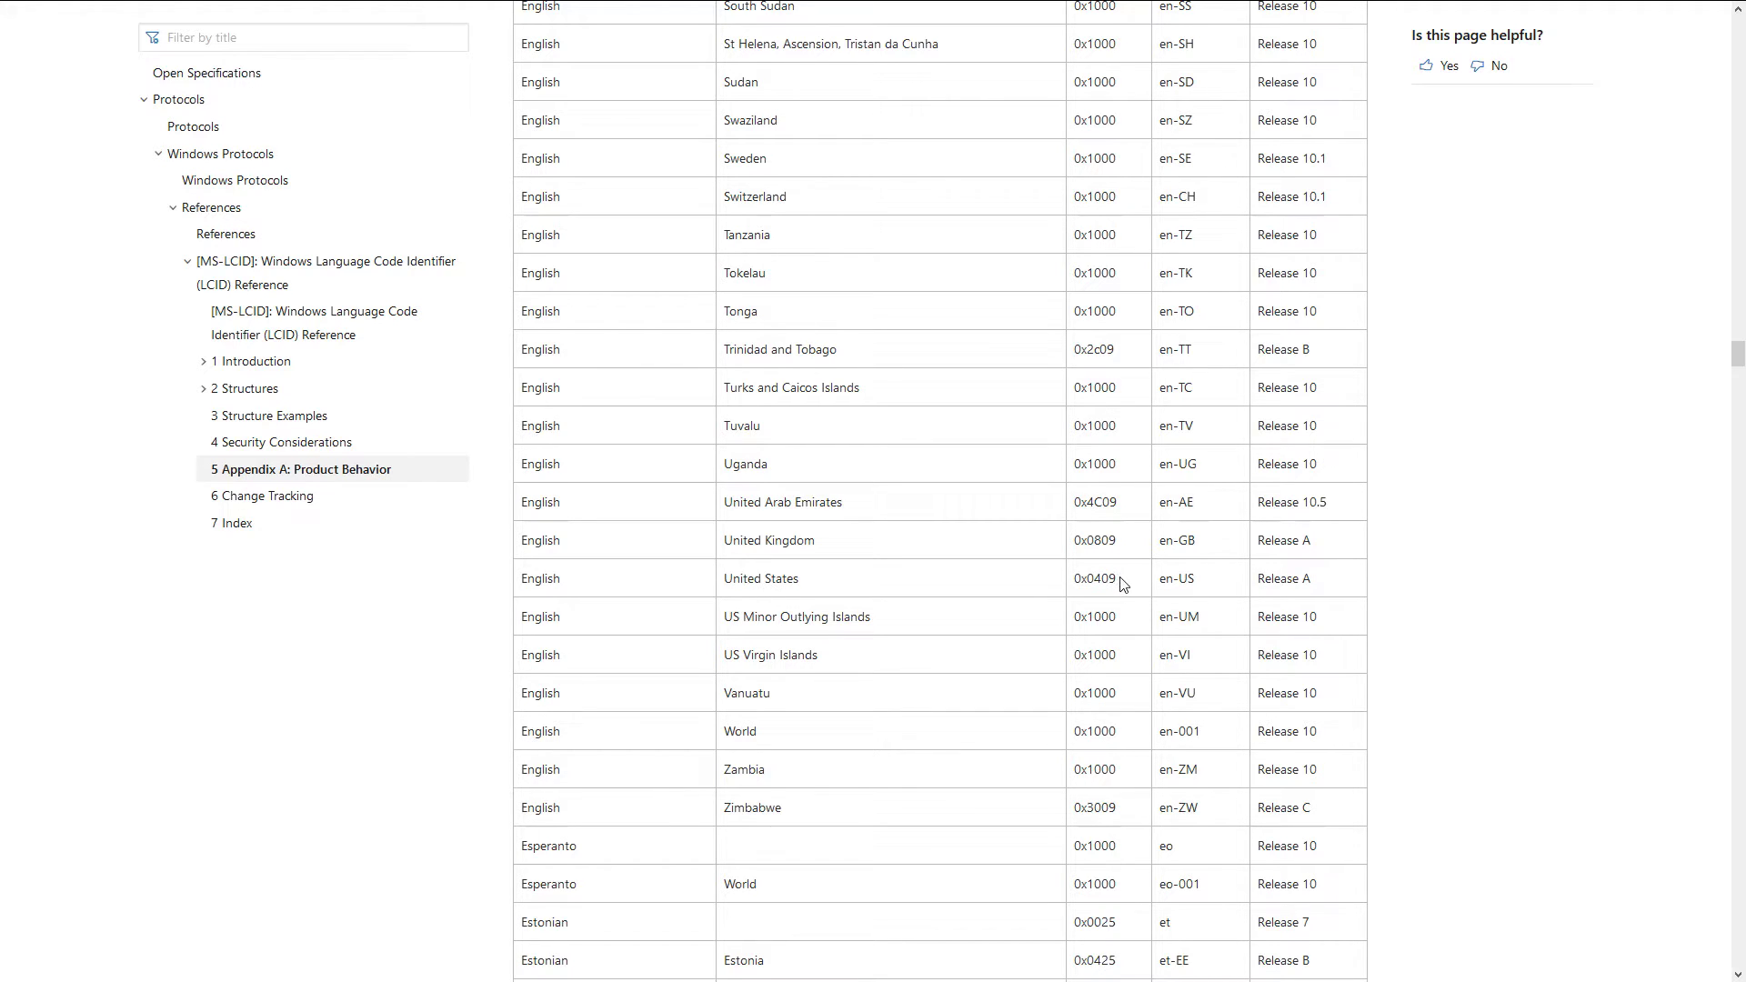
{"action": "left_click_drag", "start_coordinate": [1096, 578], "coordinate": [1118, 582]}
Step: Save 409 as UserDefinedLocale's hexadecimal value data
{"action": "left_click", "coordinate": [1111, 579]}
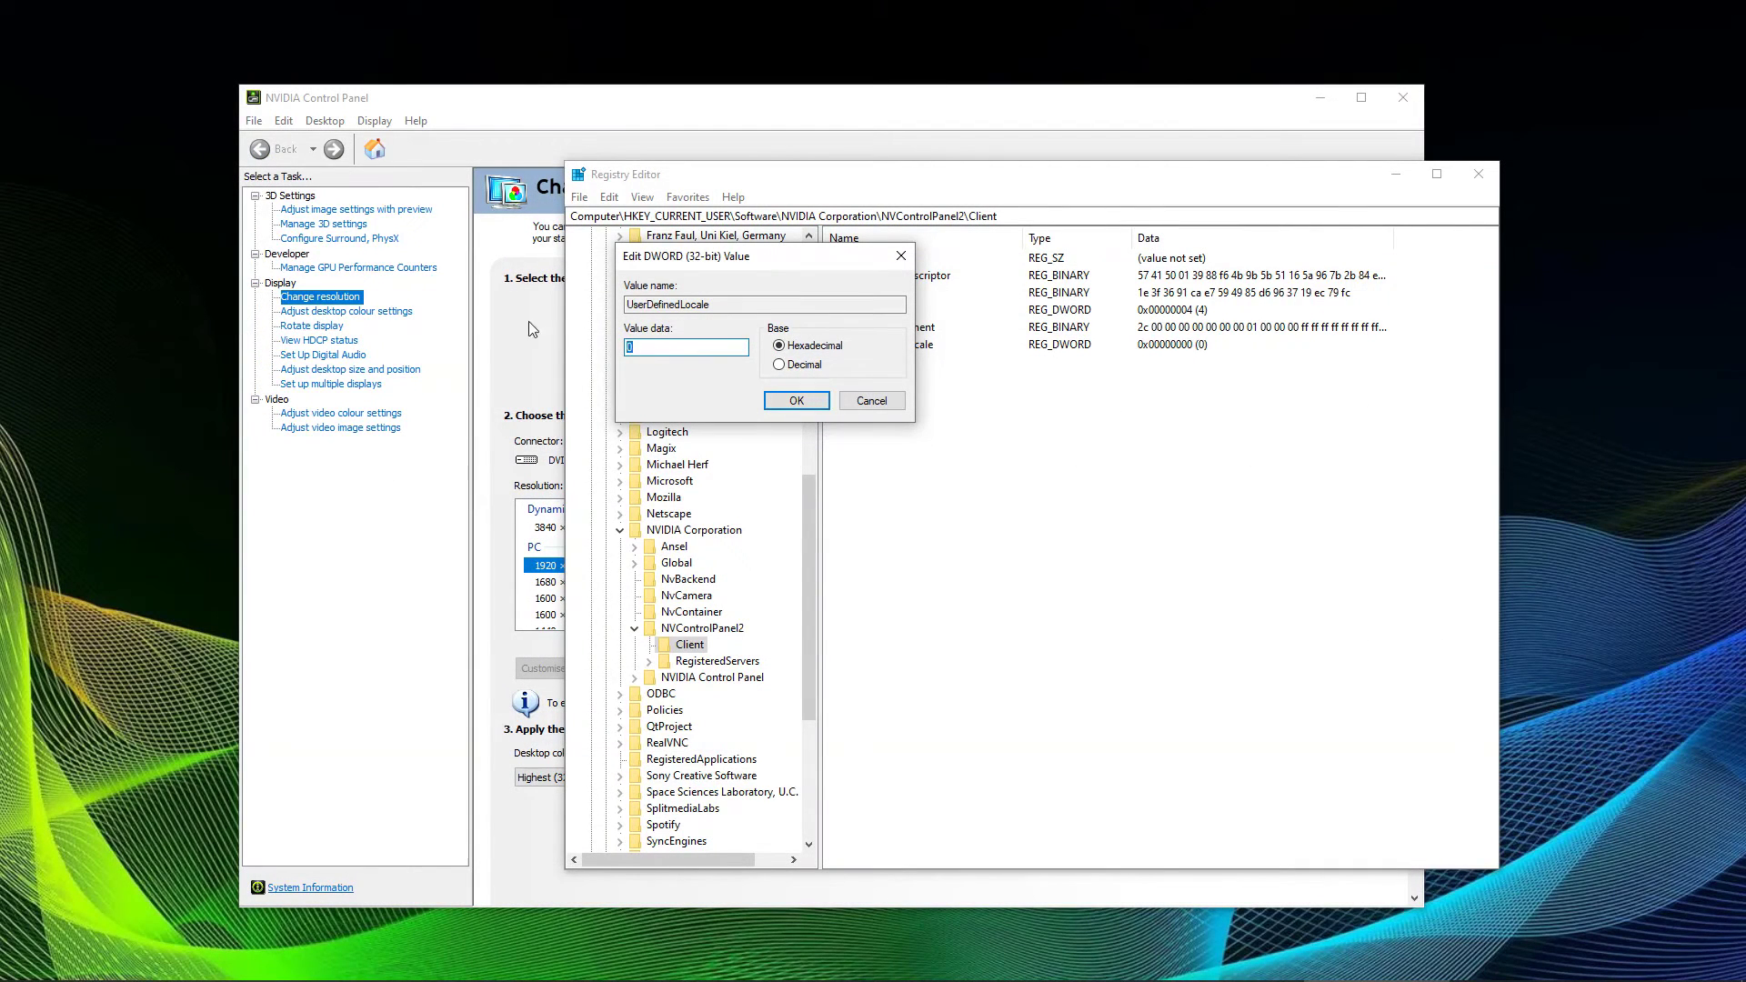
{"action": "type", "text": "409"}
{"action": "left_click", "coordinate": [796, 399]}
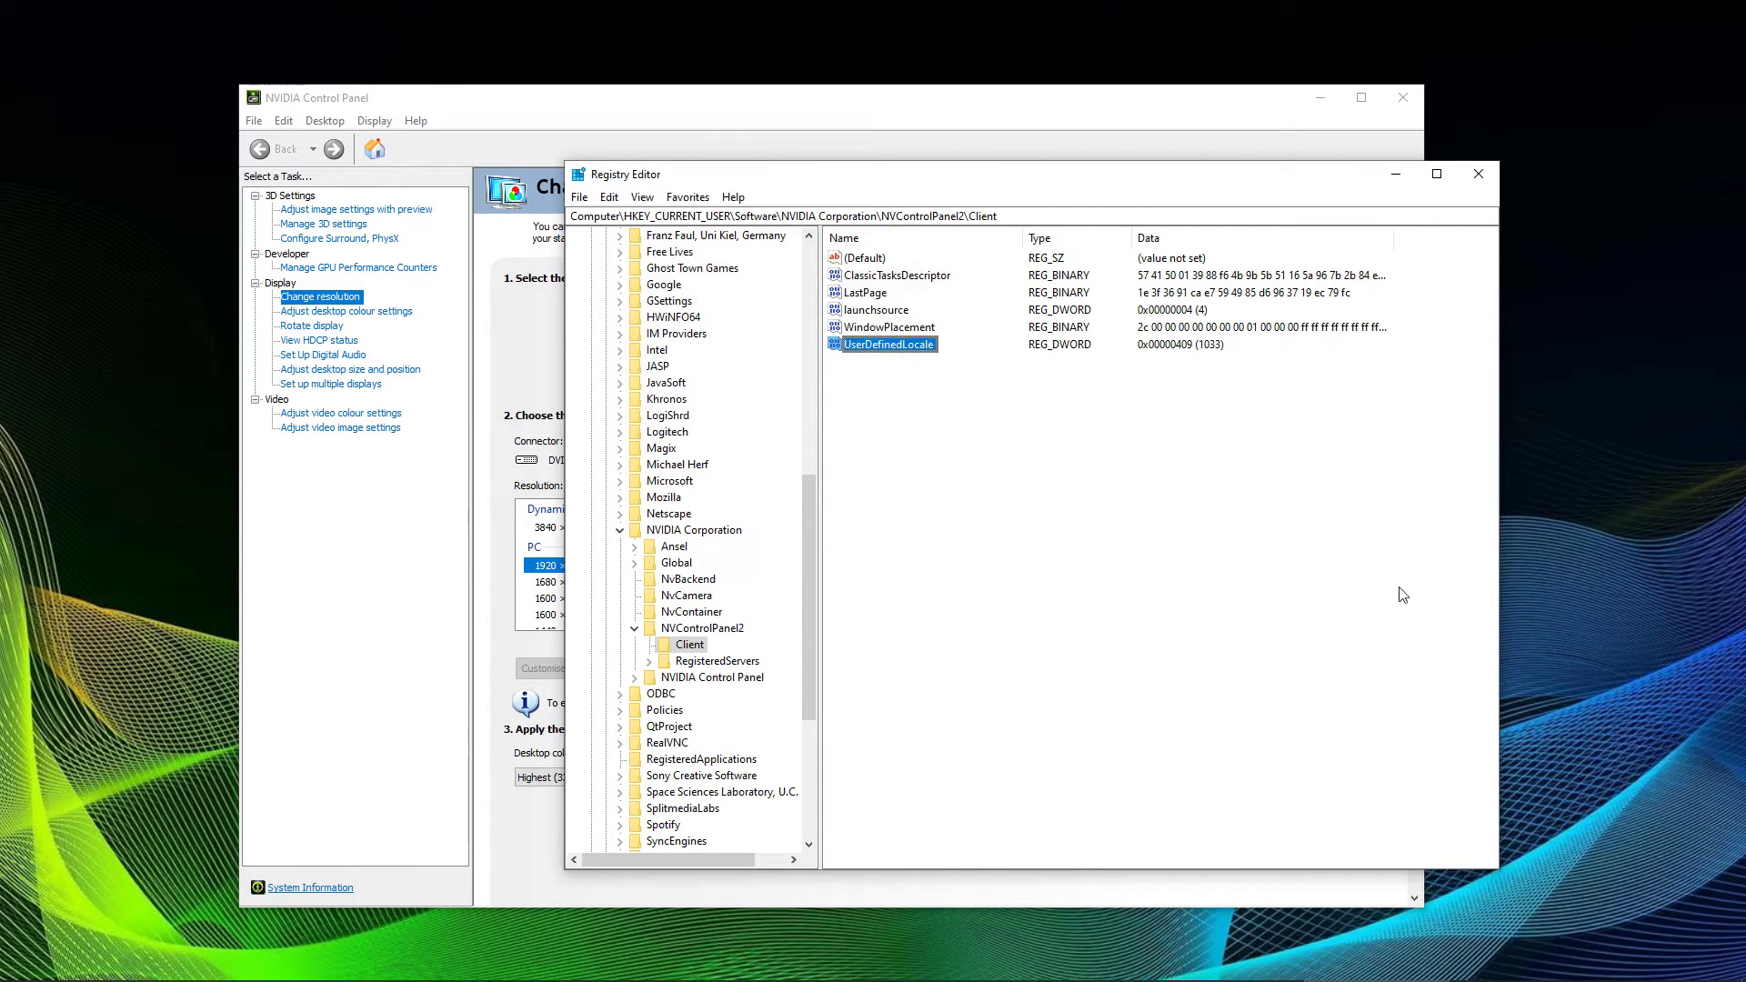
{"action": "left_click", "coordinate": [1486, 177]}
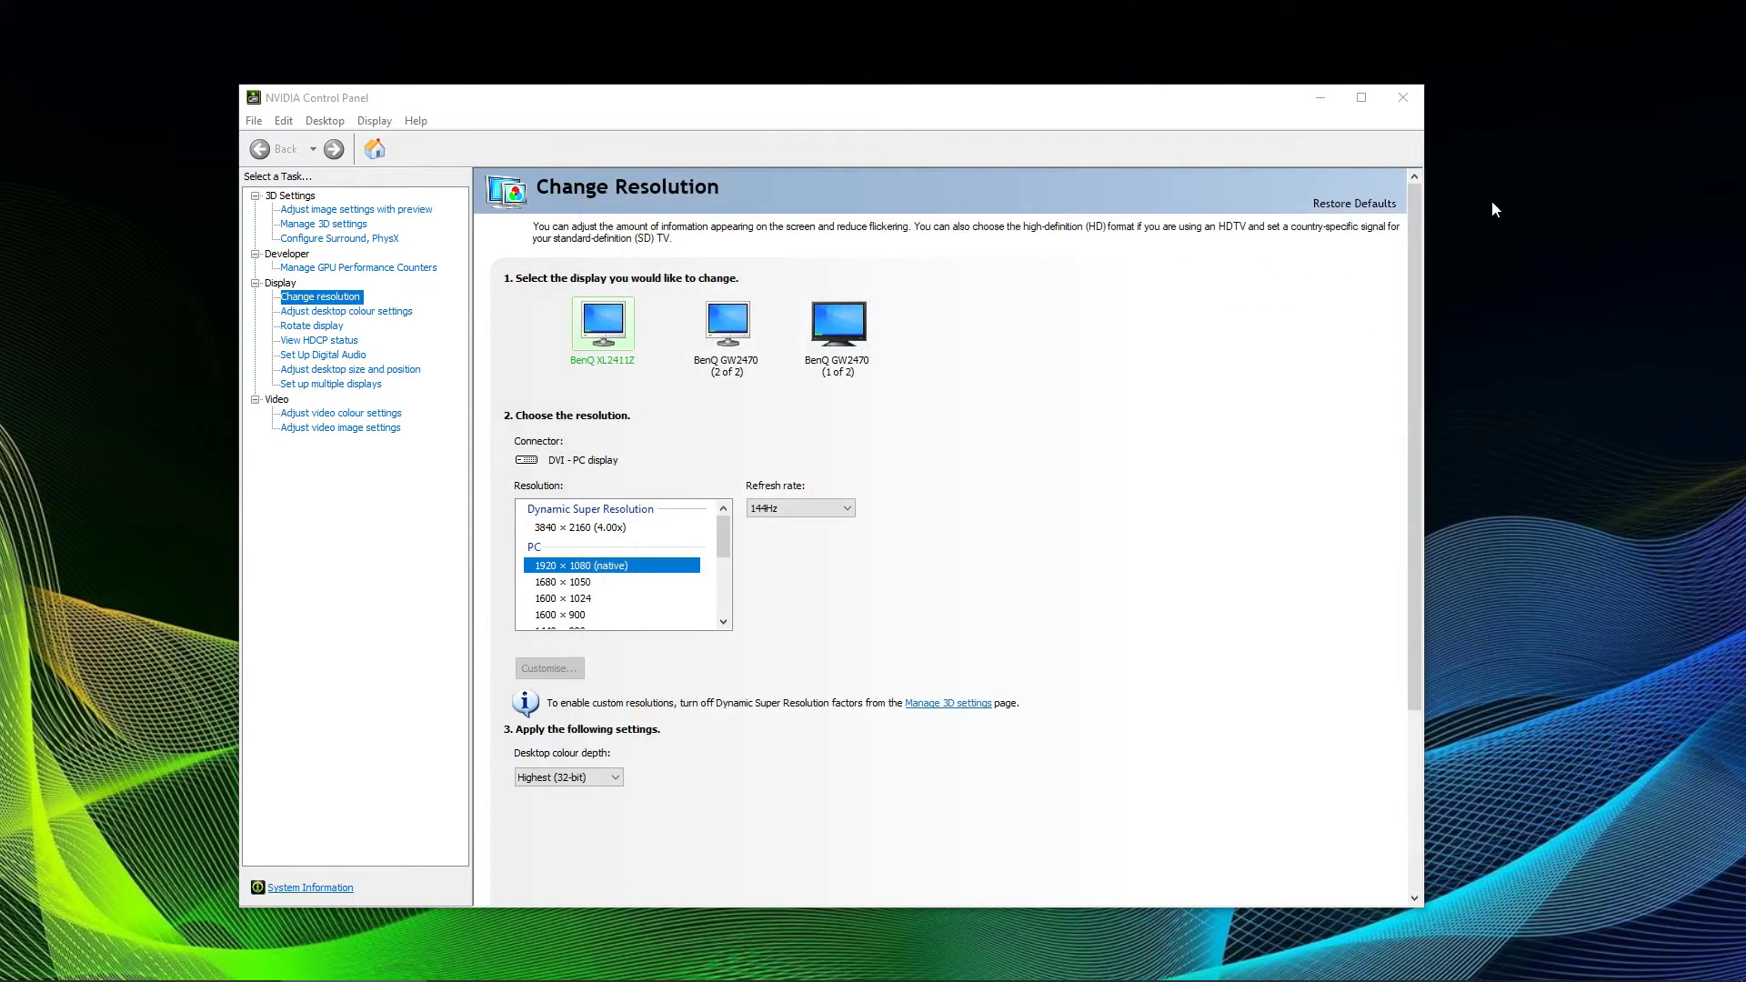